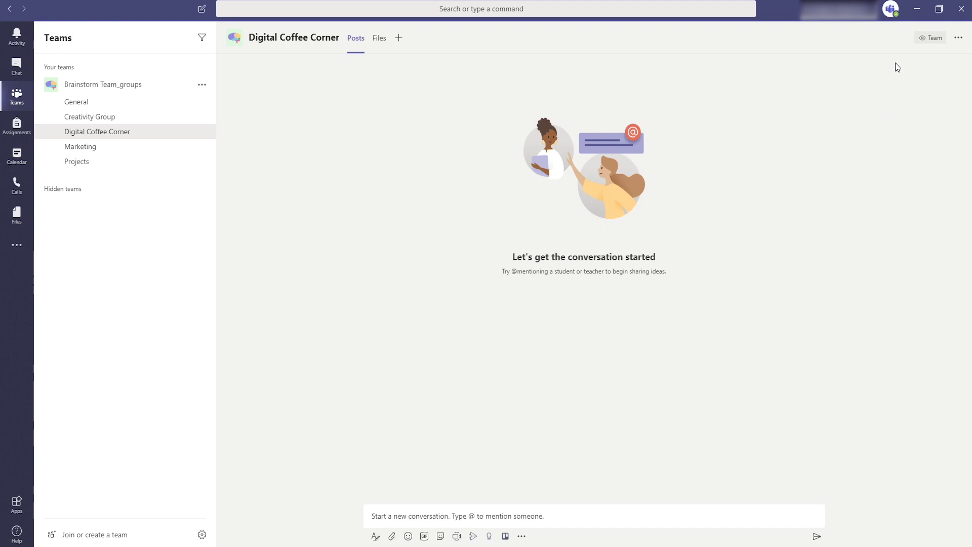
- Switch the app's theme to Dark in the general settings and close the settings
left_click(890, 12)
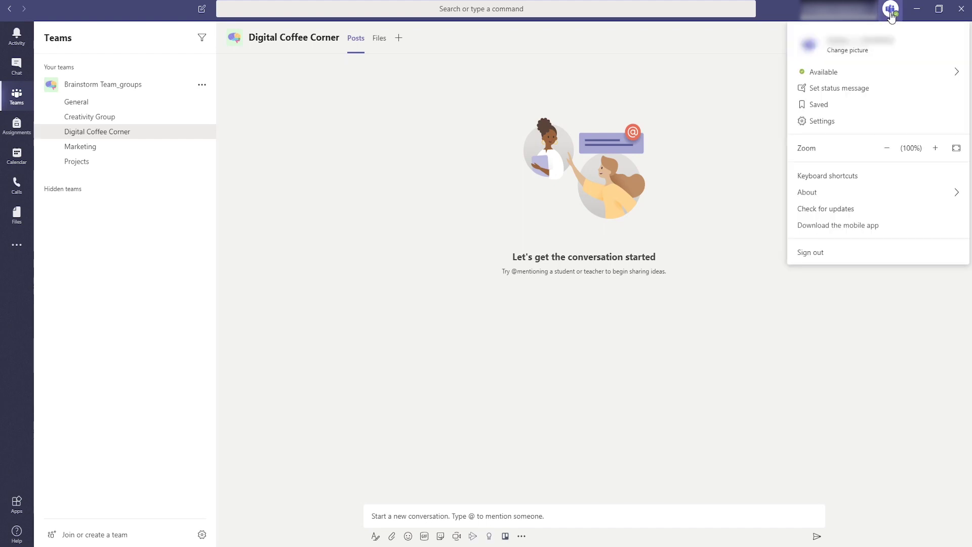
left_click(859, 121)
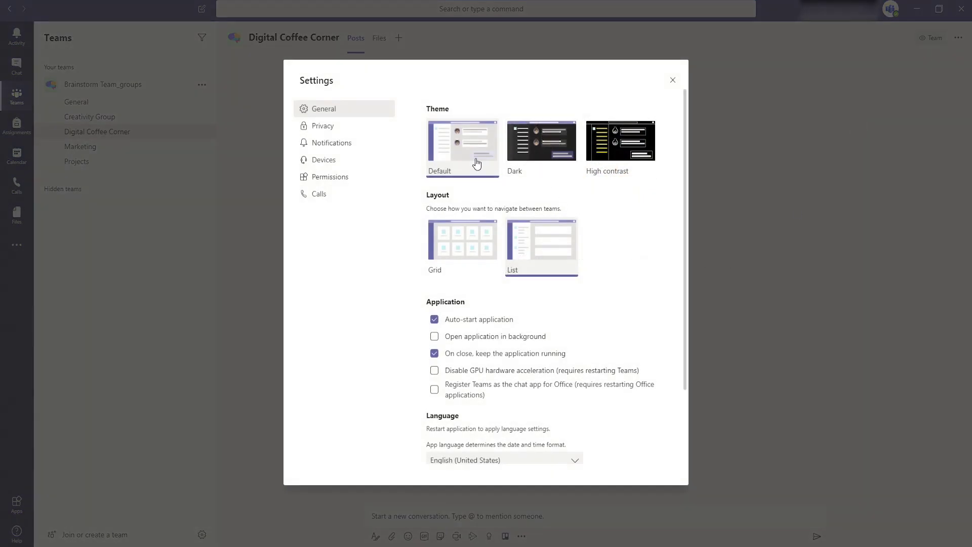
left_click(539, 164)
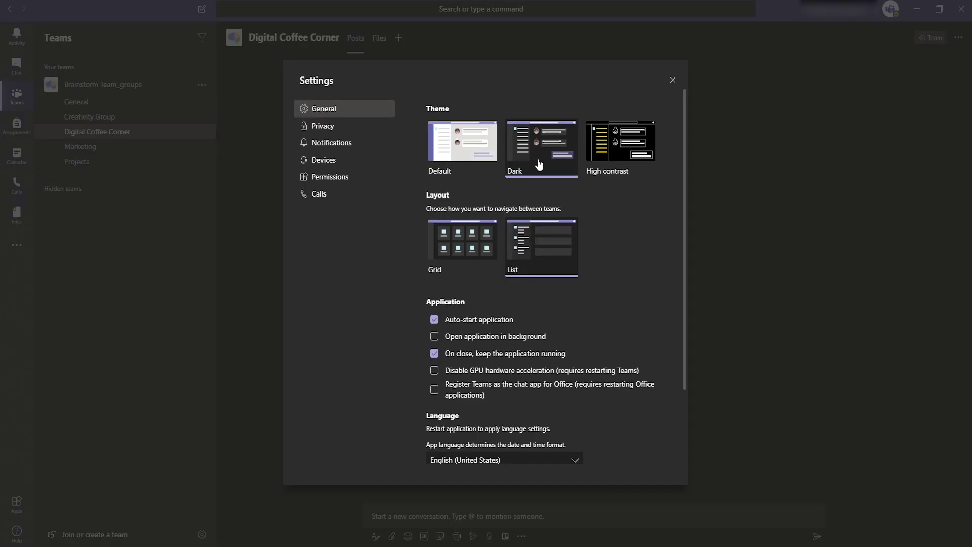
left_click(671, 82)
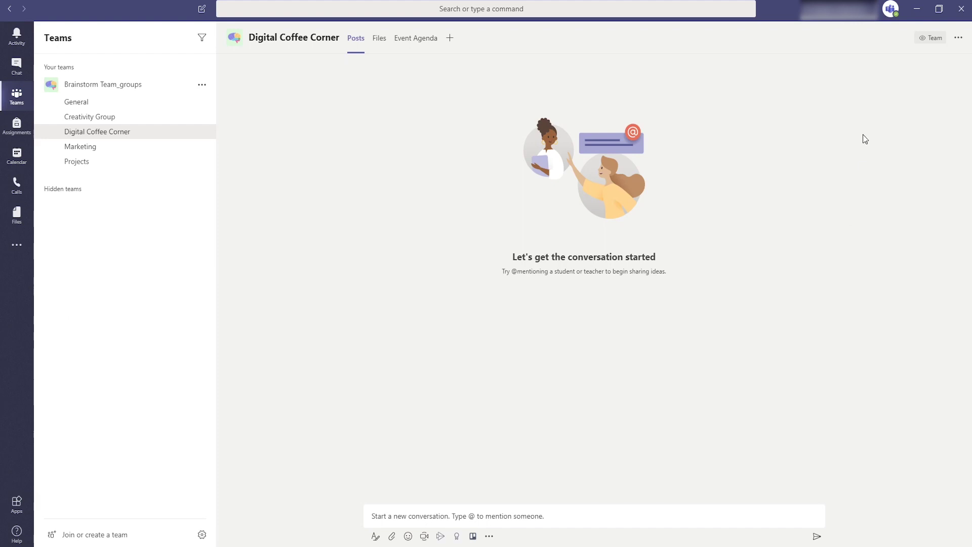
- Review the notification settings for mentions, messages and other activity
left_click(891, 10)
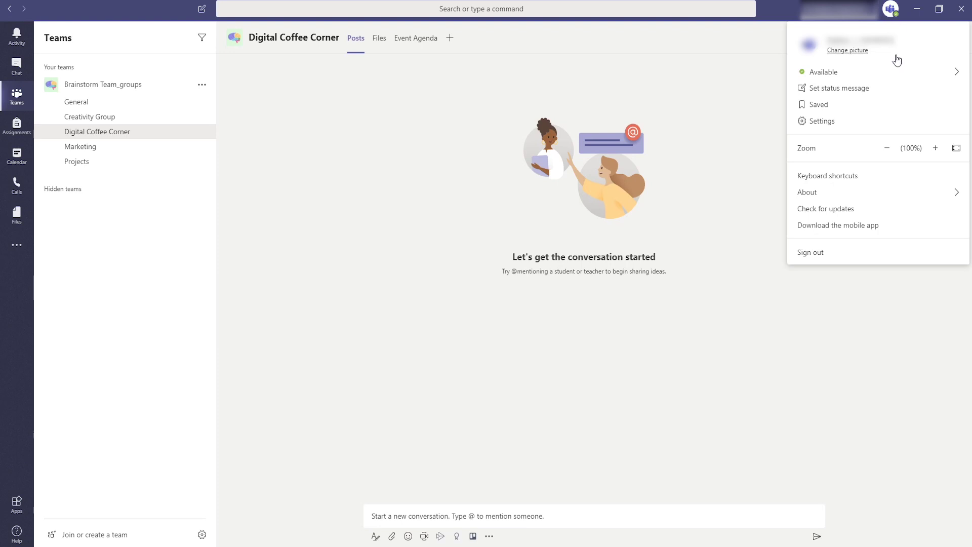
left_click(846, 123)
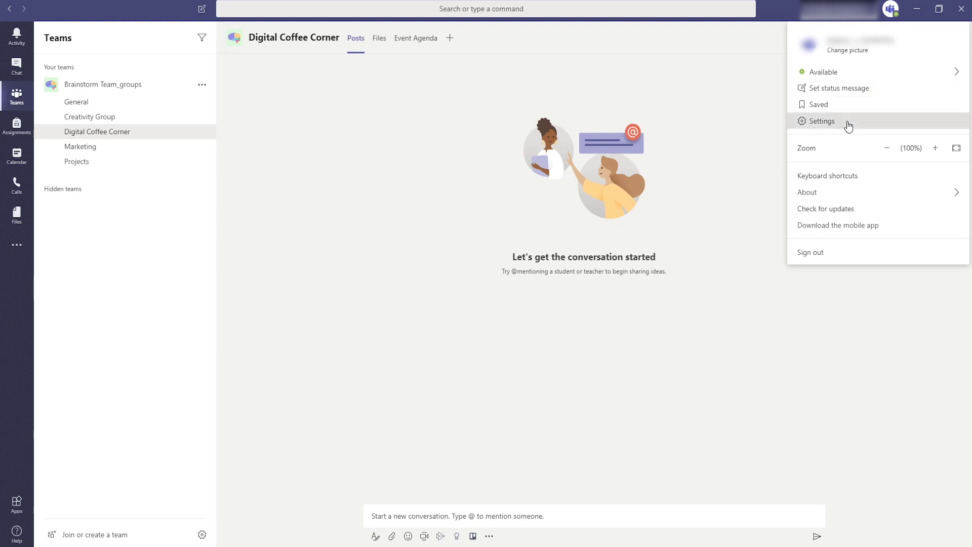
left_click(336, 146)
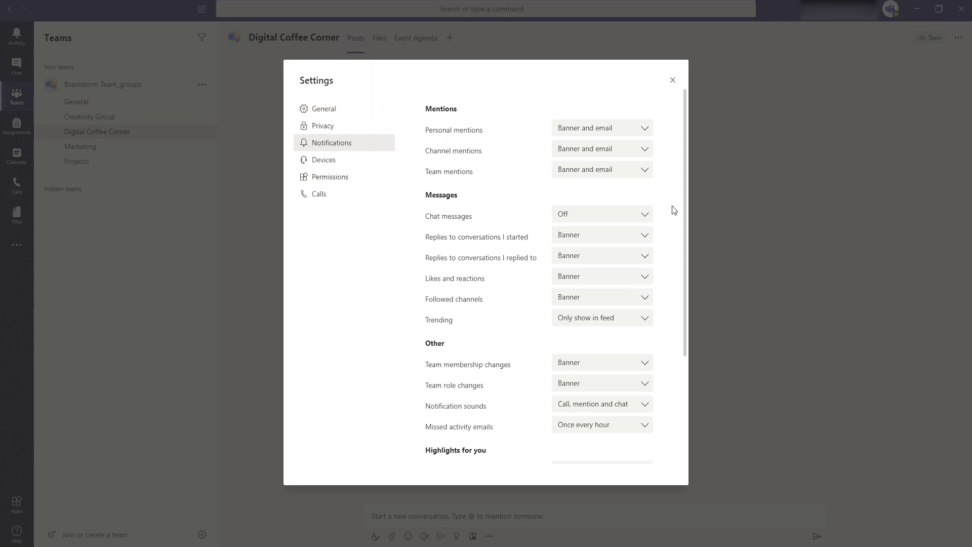
left_click_drag(685, 174, 689, 286)
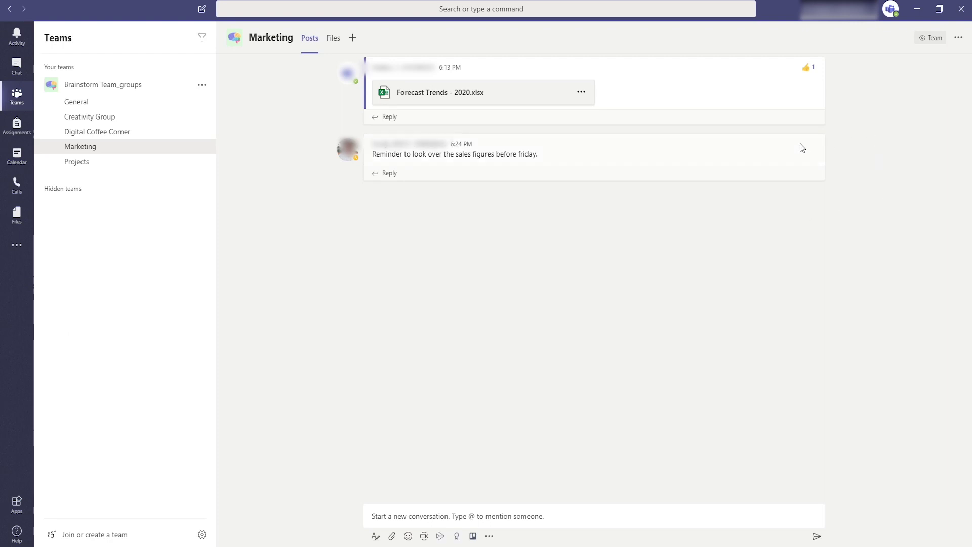
- Save the message about looking over the sales figures in the Marketing channel and open the saved messages
mouse_move(815, 134)
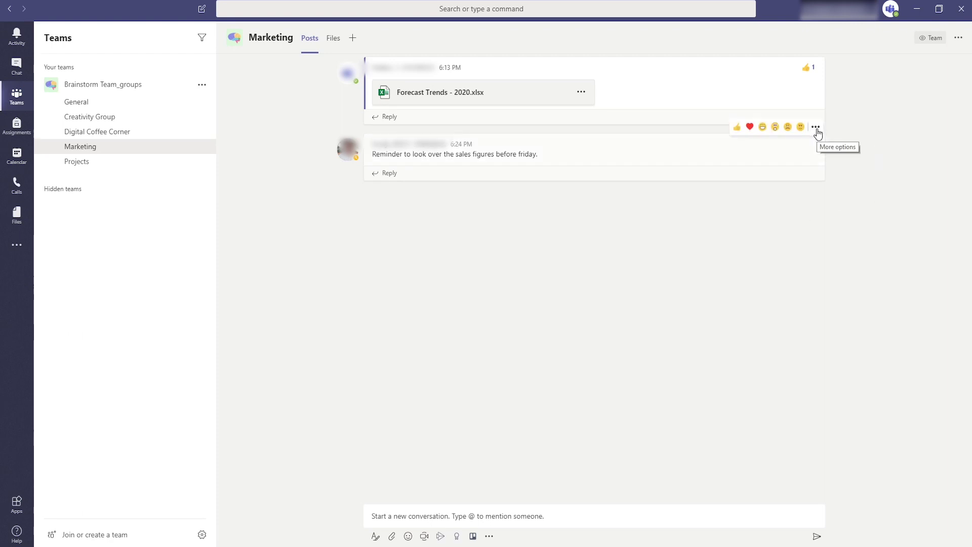
left_click(815, 127)
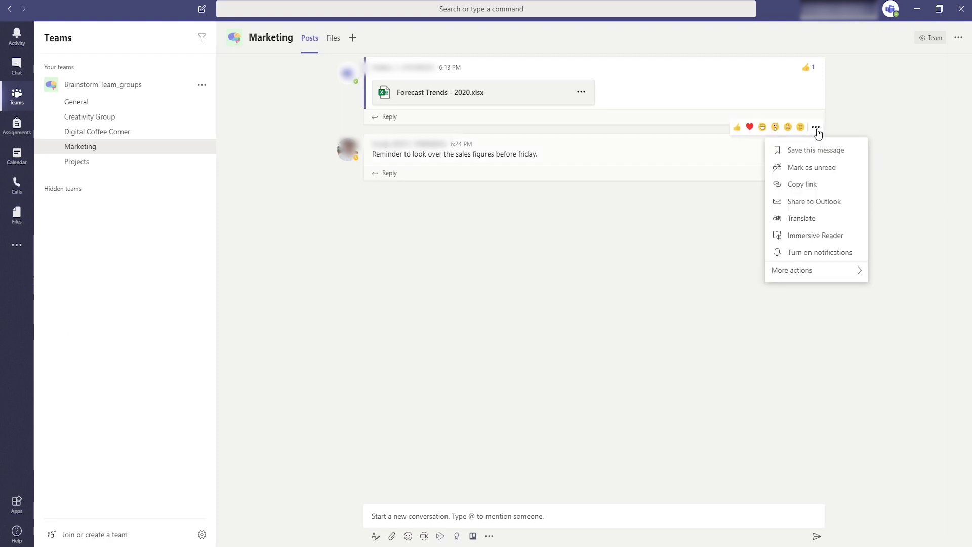
left_click(828, 152)
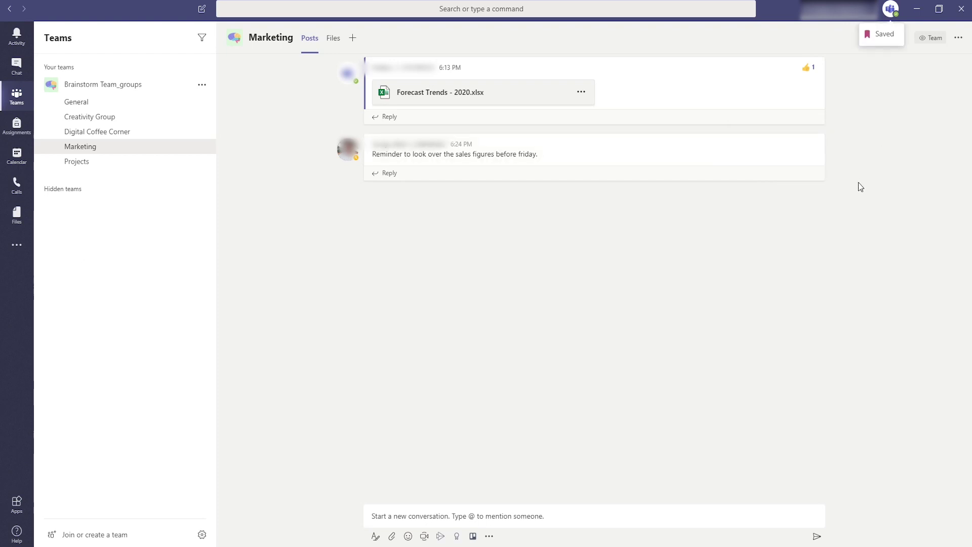
left_click(891, 9)
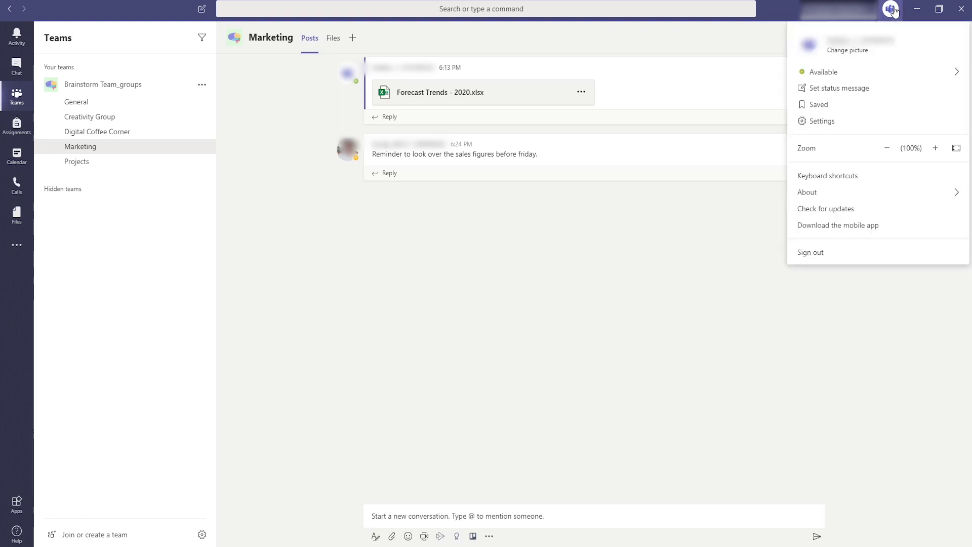
left_click(818, 105)
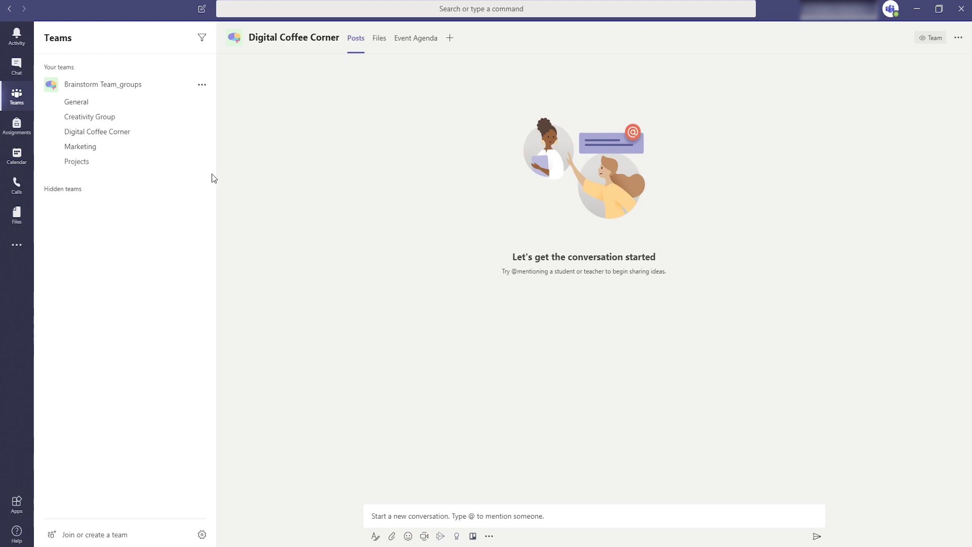
- Pin the Digital Coffee Corner channel
left_click(203, 133)
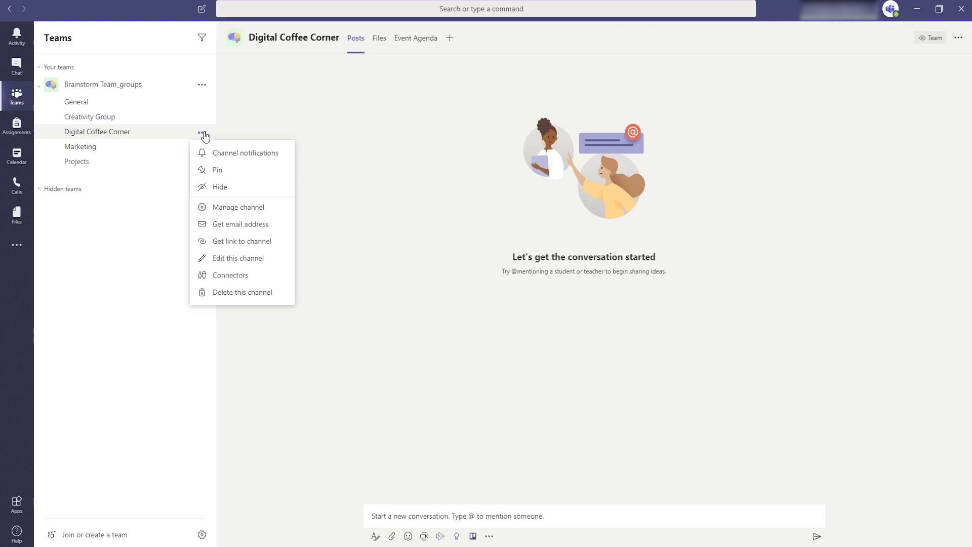
left_click(220, 176)
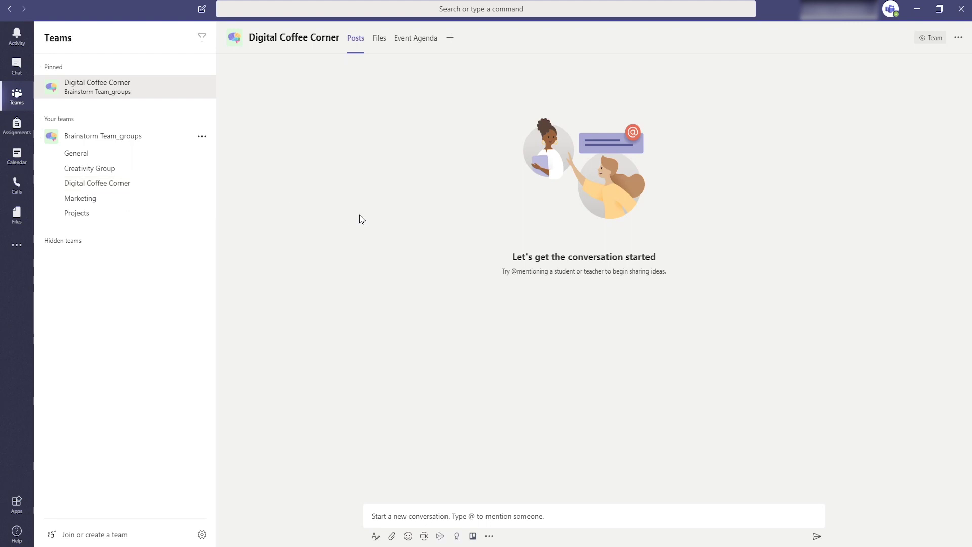
- Jump to the Marketing channel of Brainstorm Team_groups using the /goto command
left_click(357, 10)
type("/g")
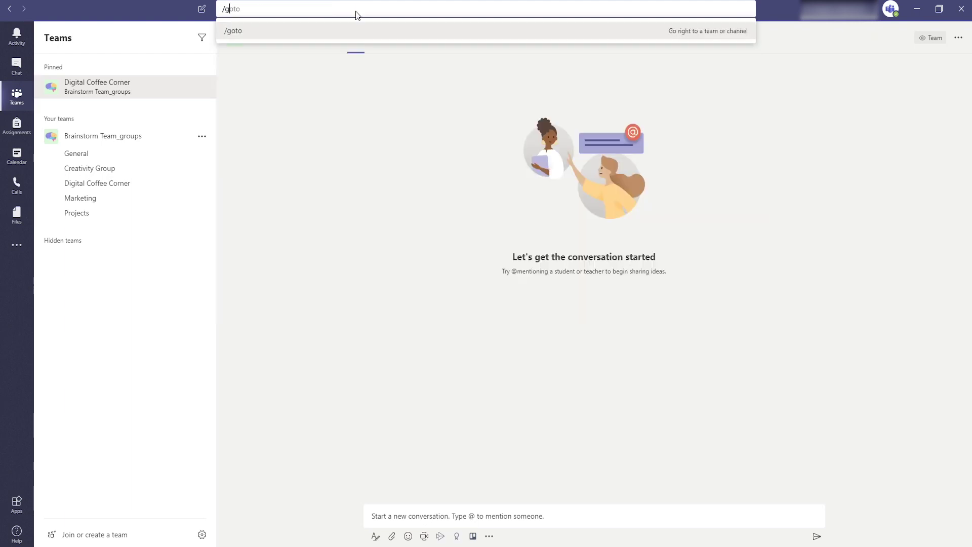
type("oto")
key("Return")
type("M")
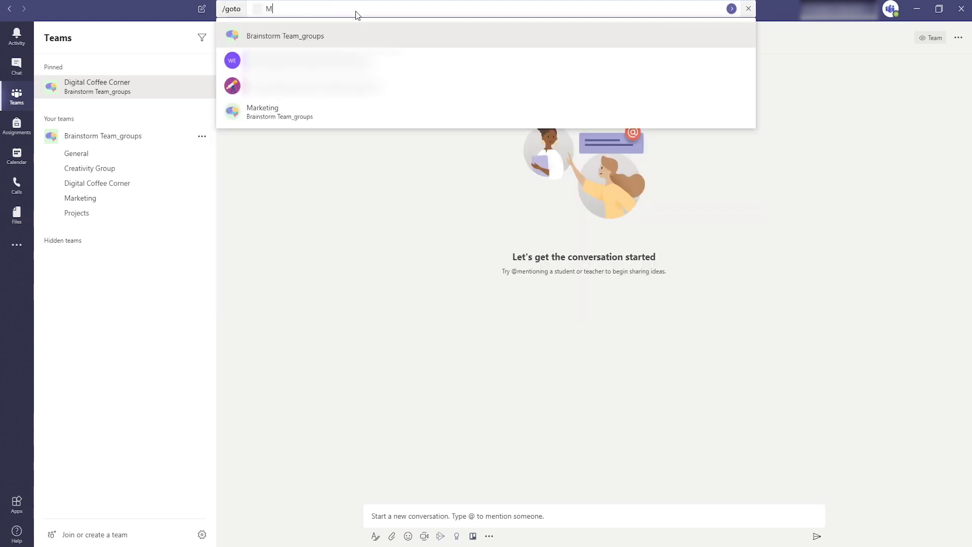
left_click(289, 119)
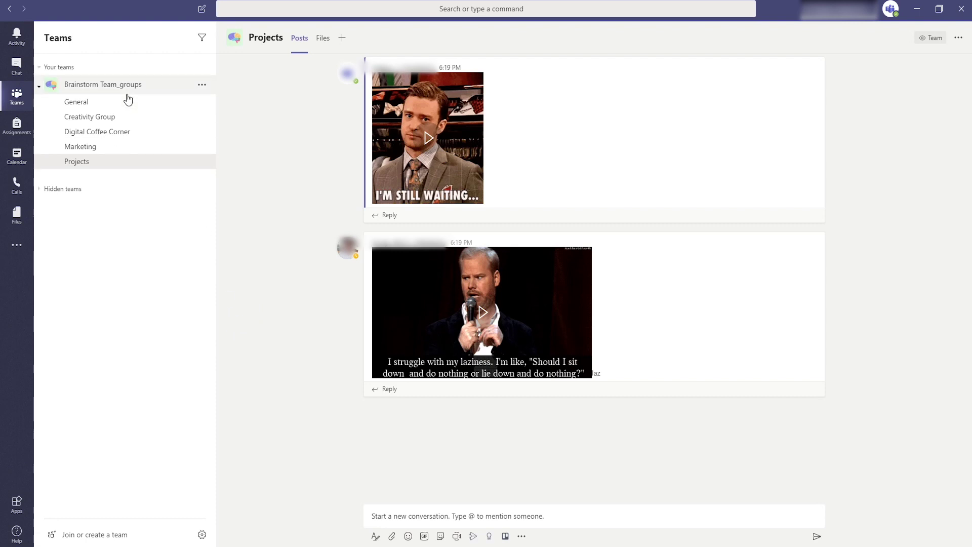
- Open the Fun stuff settings of the Brainstorm Team_groups team and toggle Giphy off and on again
right_click(145, 87)
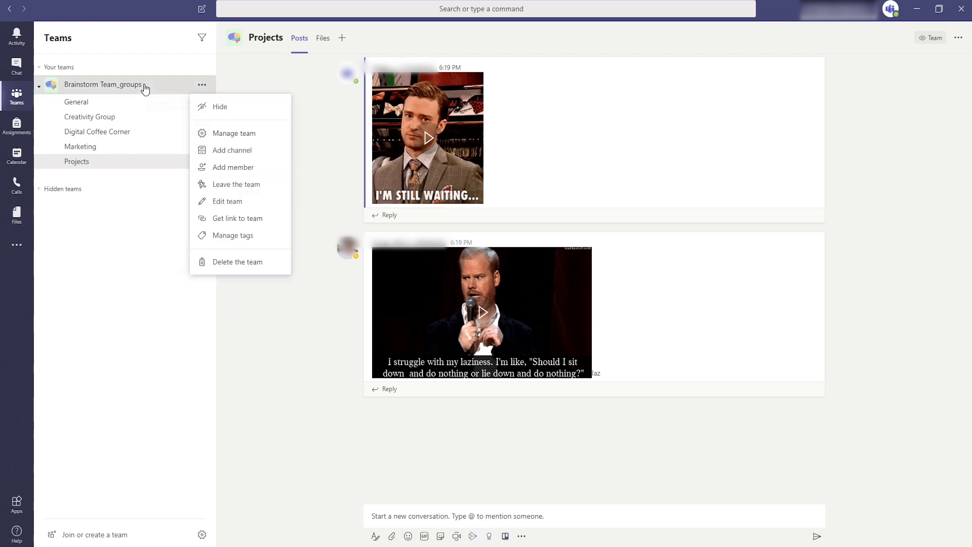
left_click(243, 138)
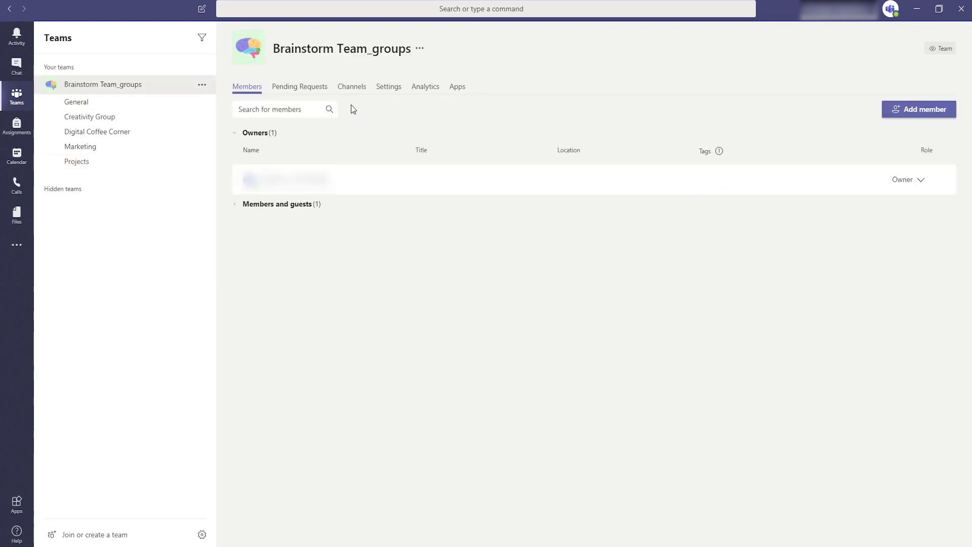
left_click(387, 87)
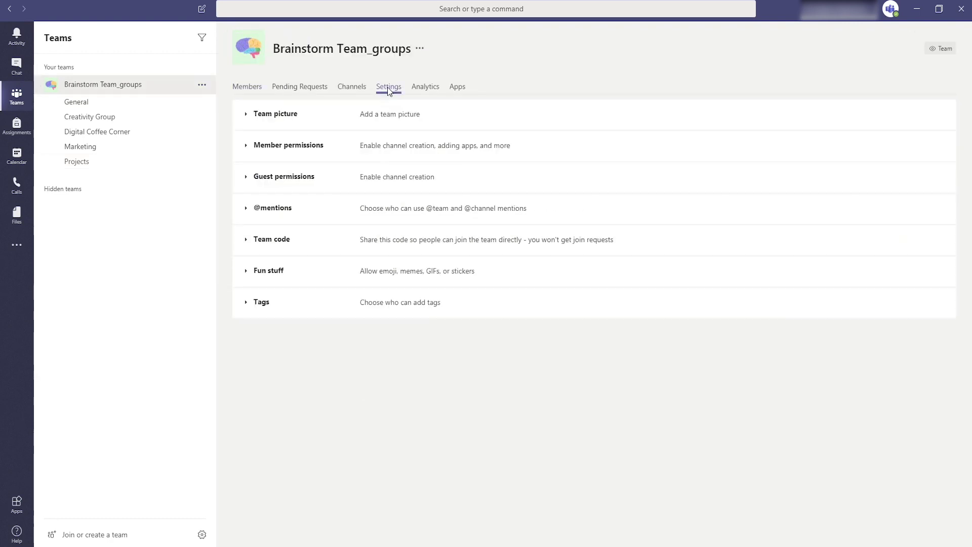
left_click(268, 274)
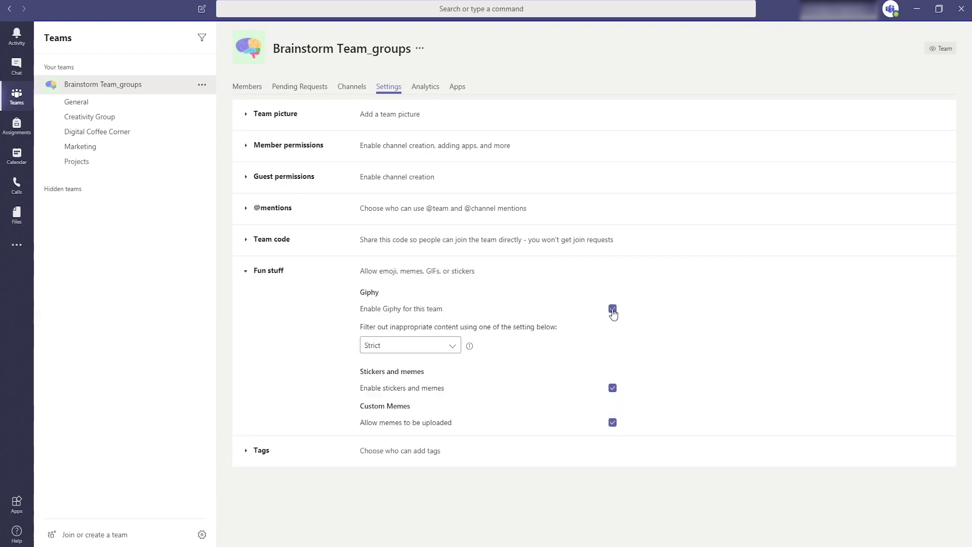
left_click(612, 309)
left_click(613, 311)
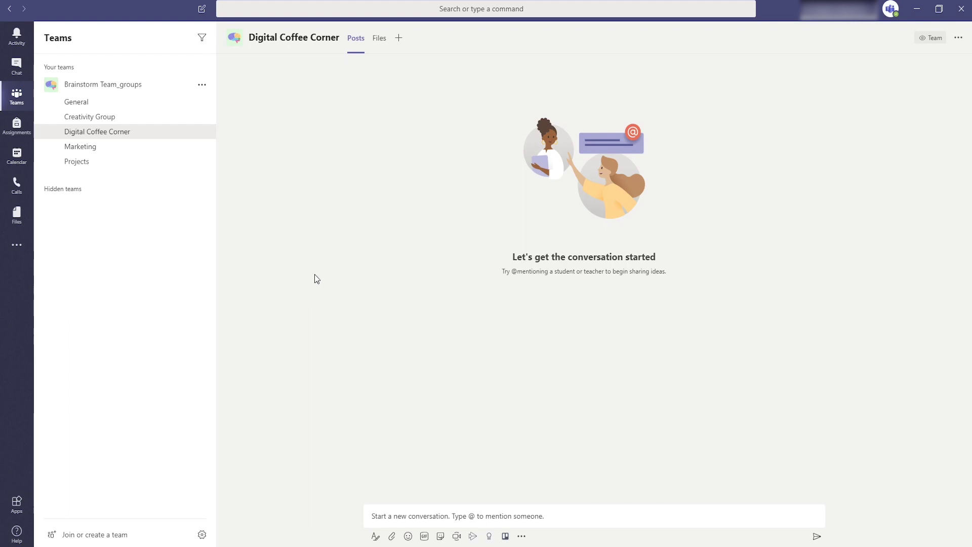
- Make the Event Agenda.xlsx file a tab in the Digital Coffee Corner channel
left_click(383, 46)
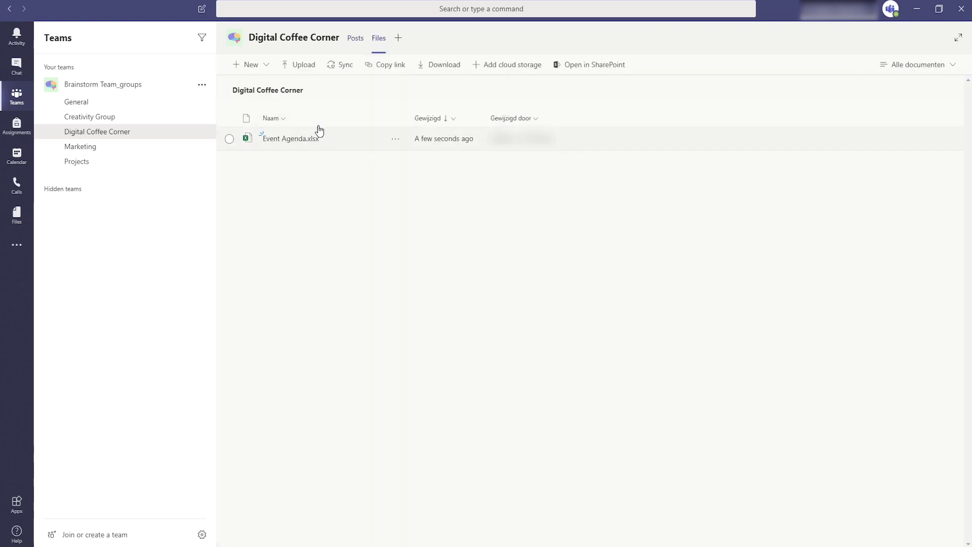
left_click(395, 140)
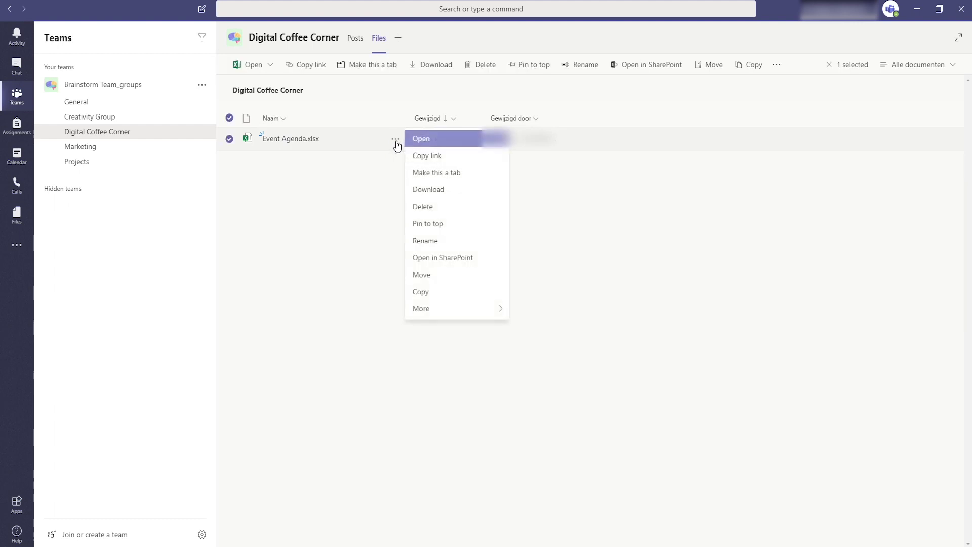
left_click(447, 172)
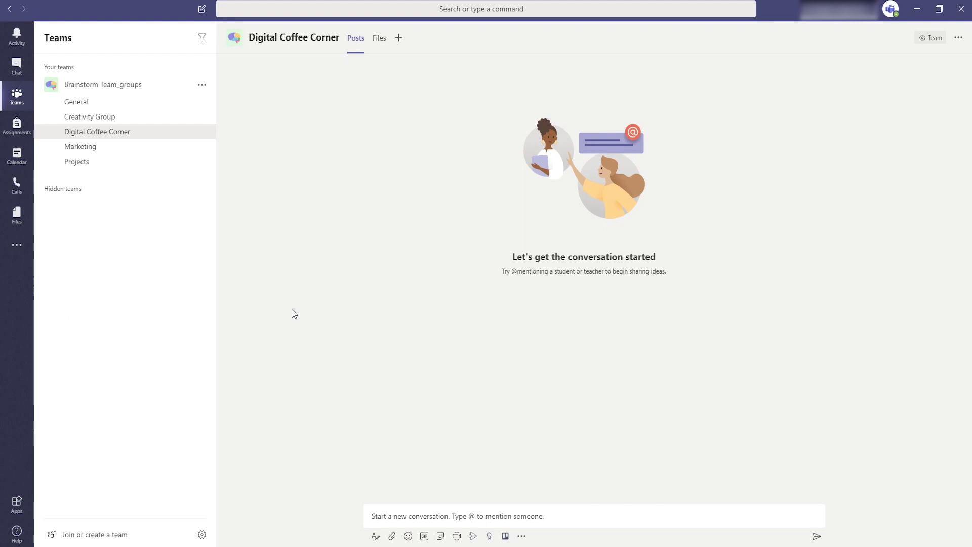
- Start creating a new team with Brainstorm Team_groups chosen as its template
left_click(106, 535)
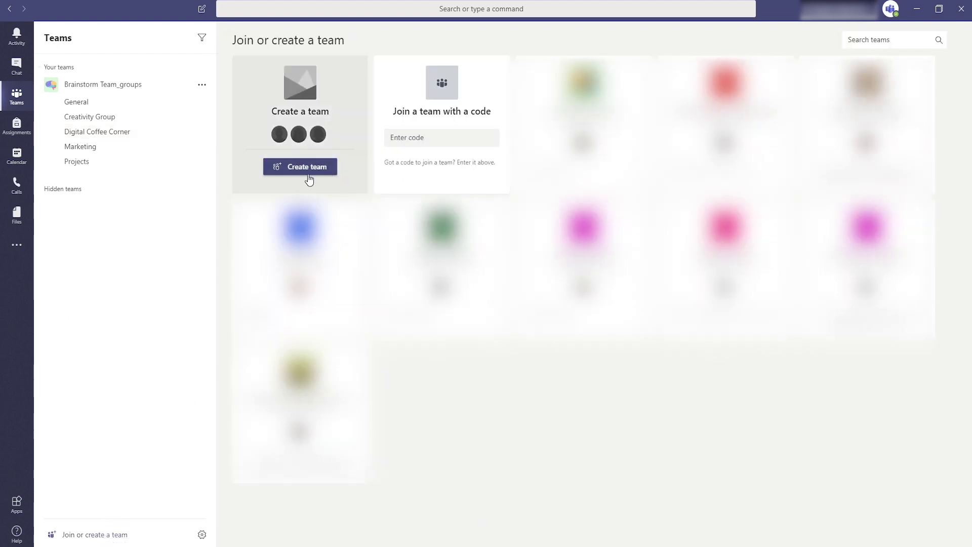
left_click(308, 174)
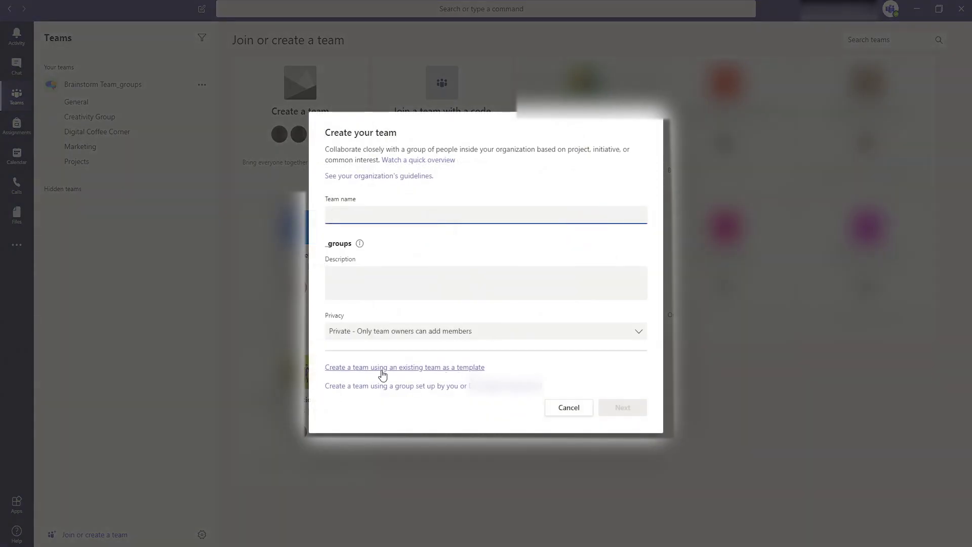
left_click(462, 367)
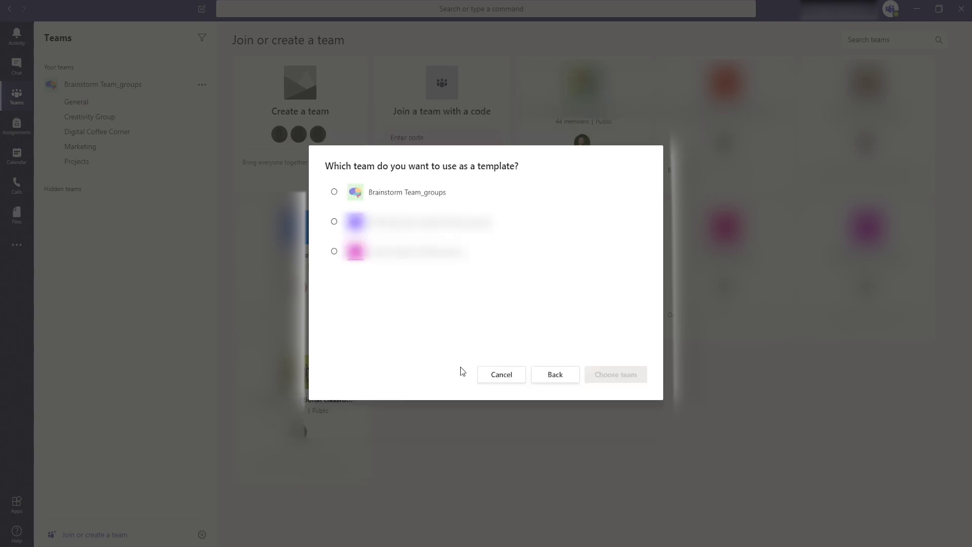
left_click(335, 193)
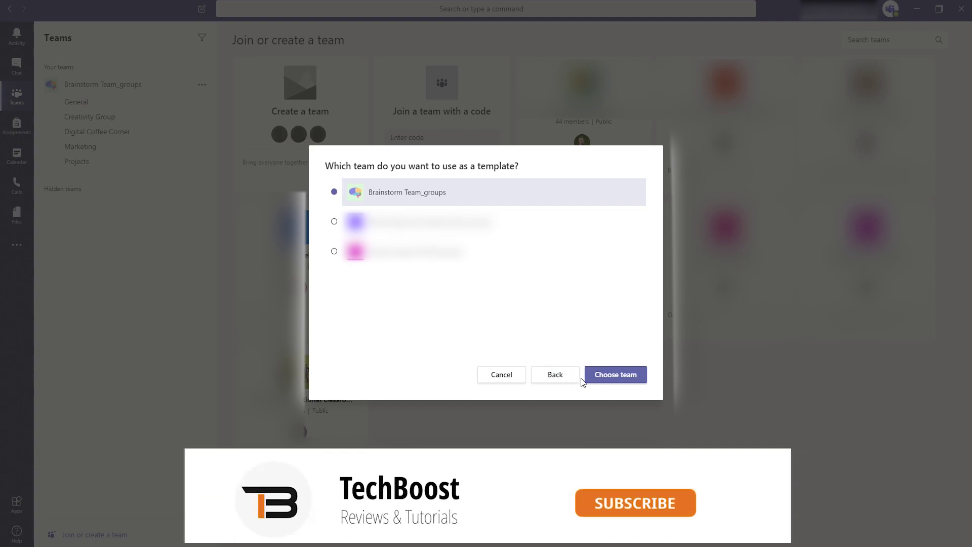
left_click(615, 375)
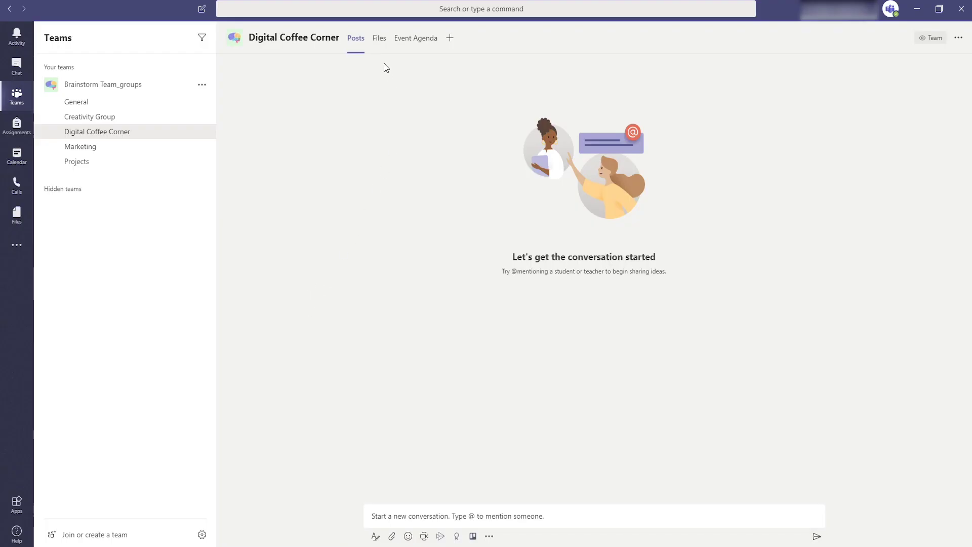
- Sync the Digital Coffee Corner channel's files to the computer and open the synced folder in File Explorer
left_click(380, 40)
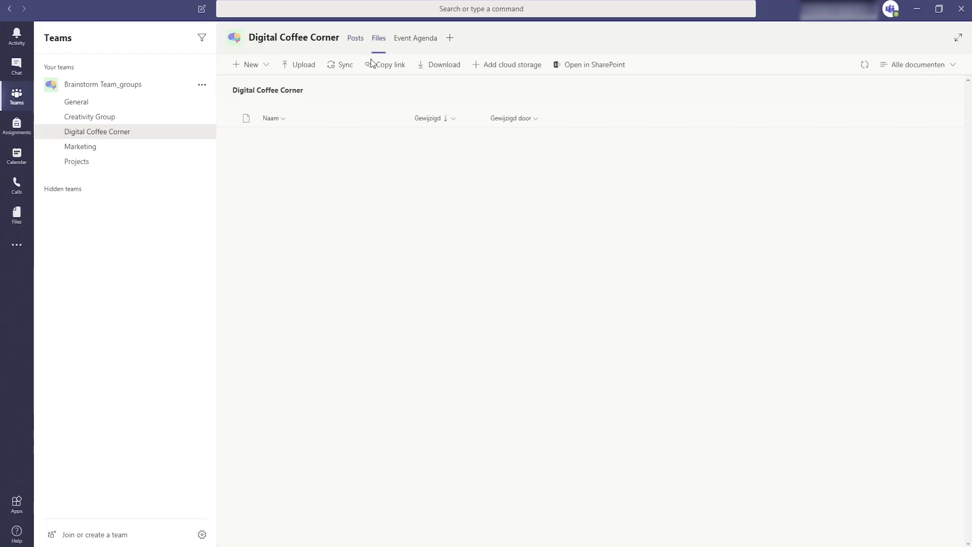
left_click(341, 66)
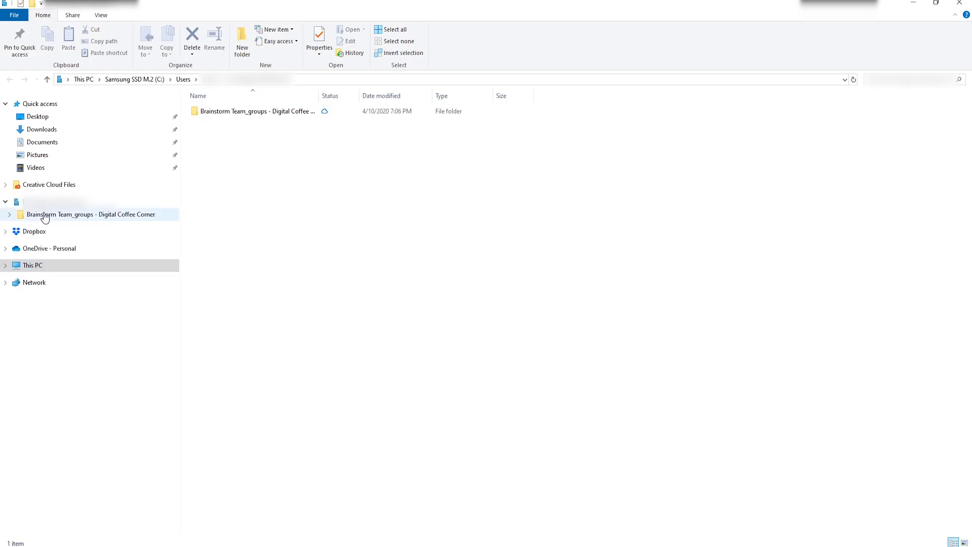
left_click(10, 218)
left_click(54, 215)
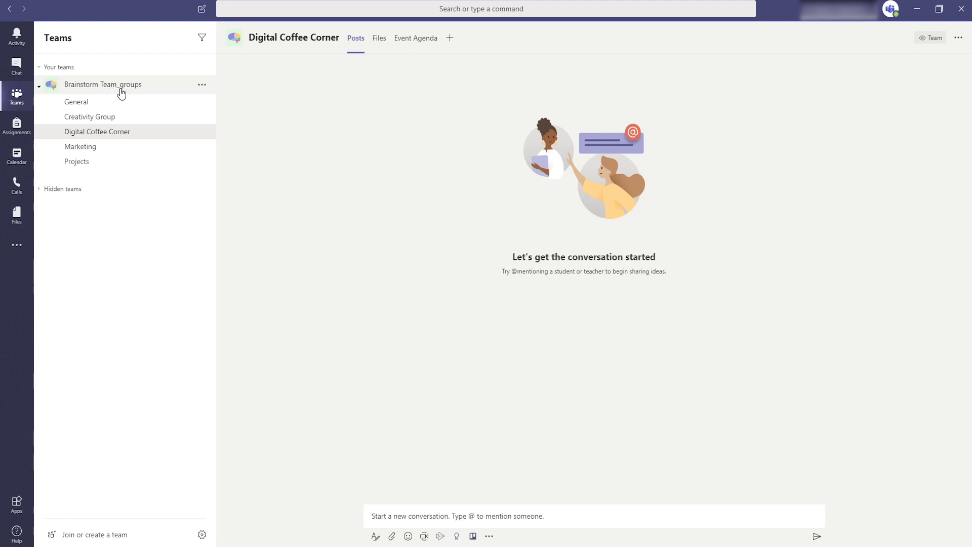
- Open the Digital Coffee Corner channel's Event Agenda.xlsx file in SharePoint and bring up the file's additional options there
left_click(379, 38)
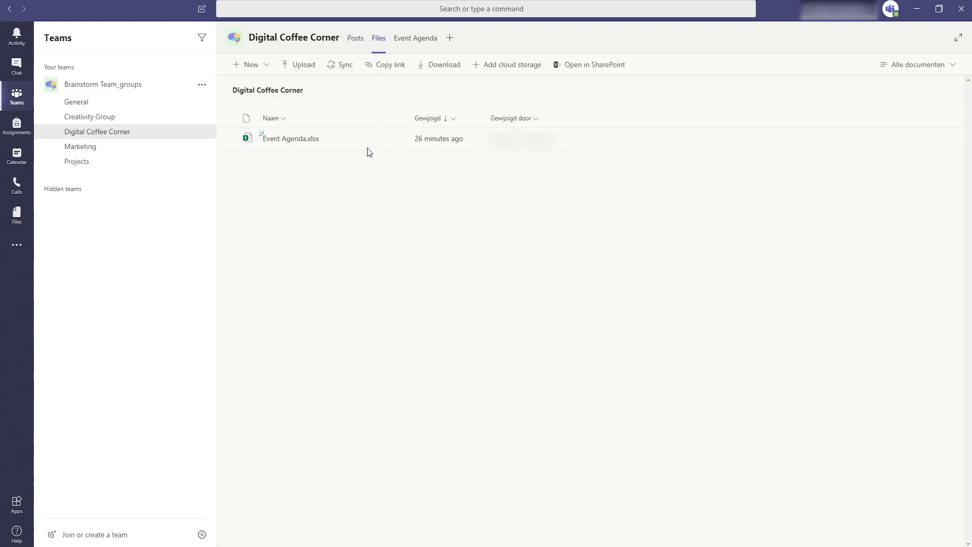
left_click(229, 138)
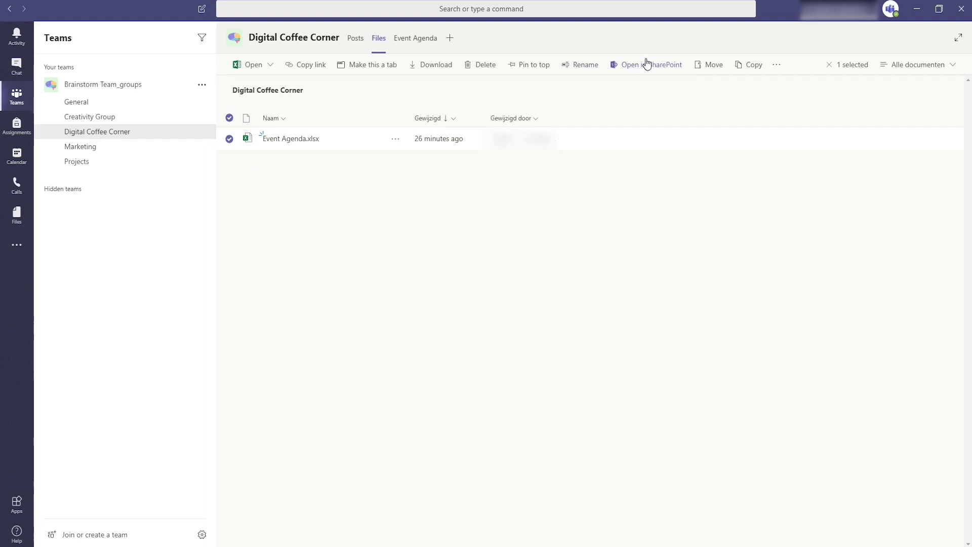
left_click(395, 138)
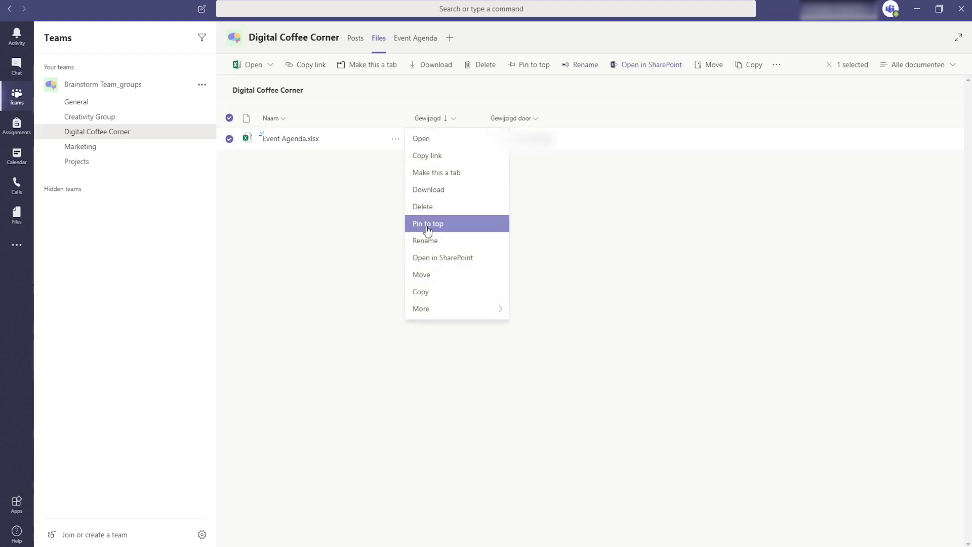
left_click(429, 257)
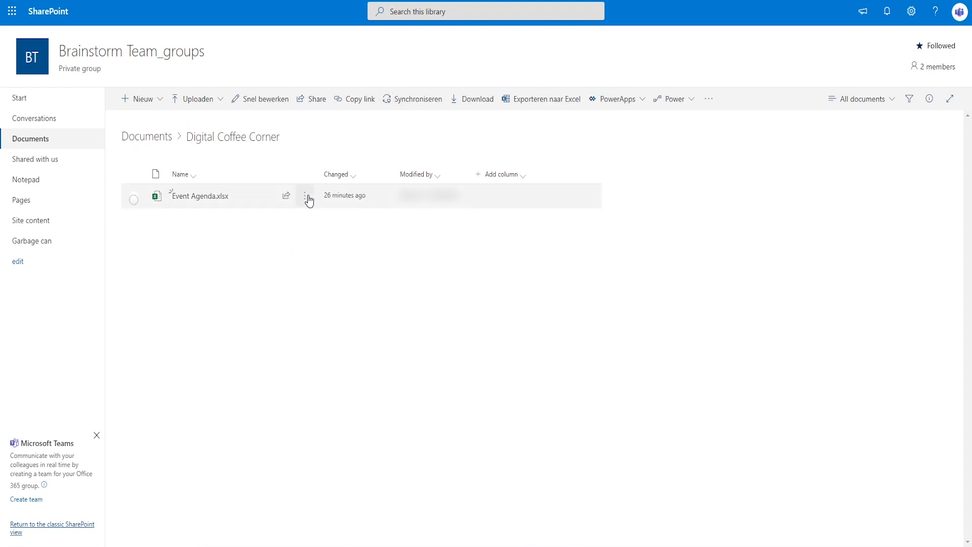
left_click(306, 196)
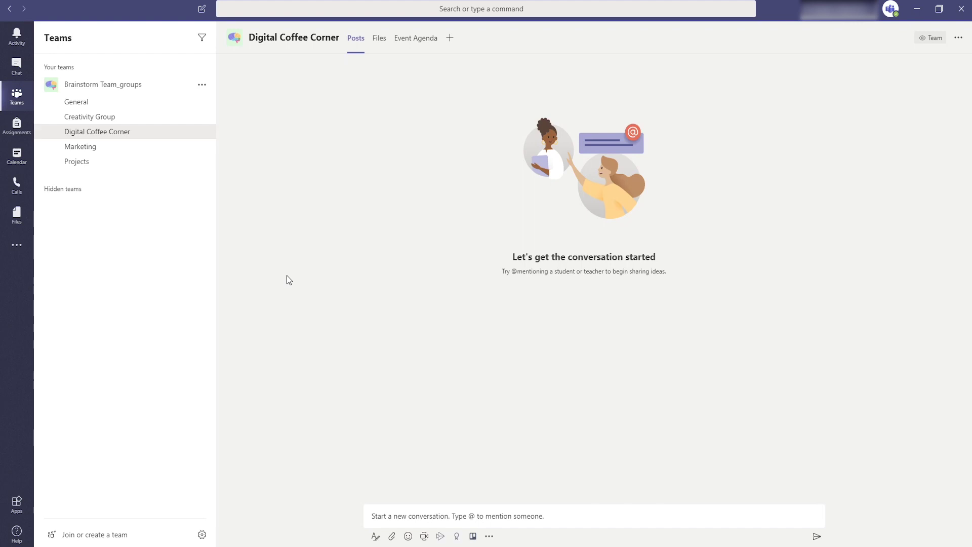
- Go to the general Files area and open the choice of cloud storage providers to add to Teams
left_click(17, 216)
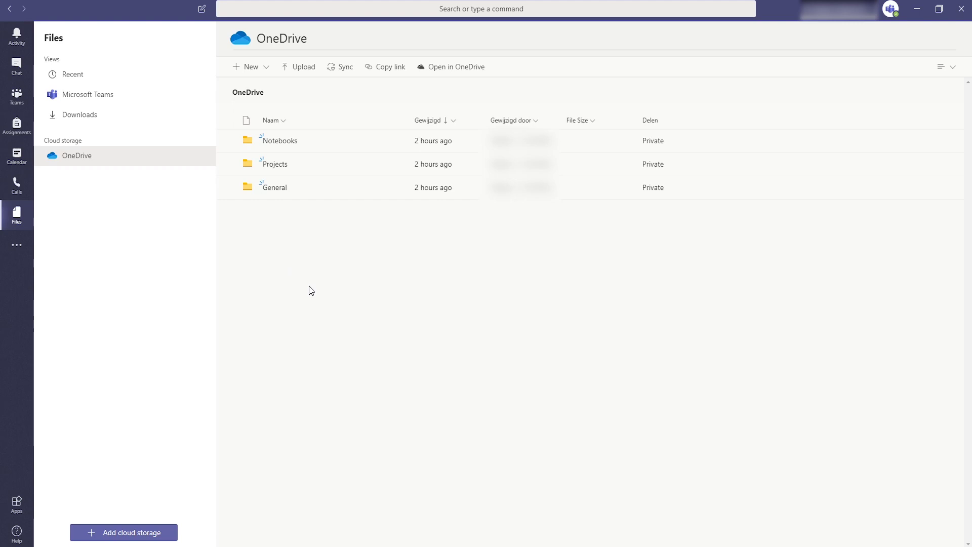
left_click(124, 534)
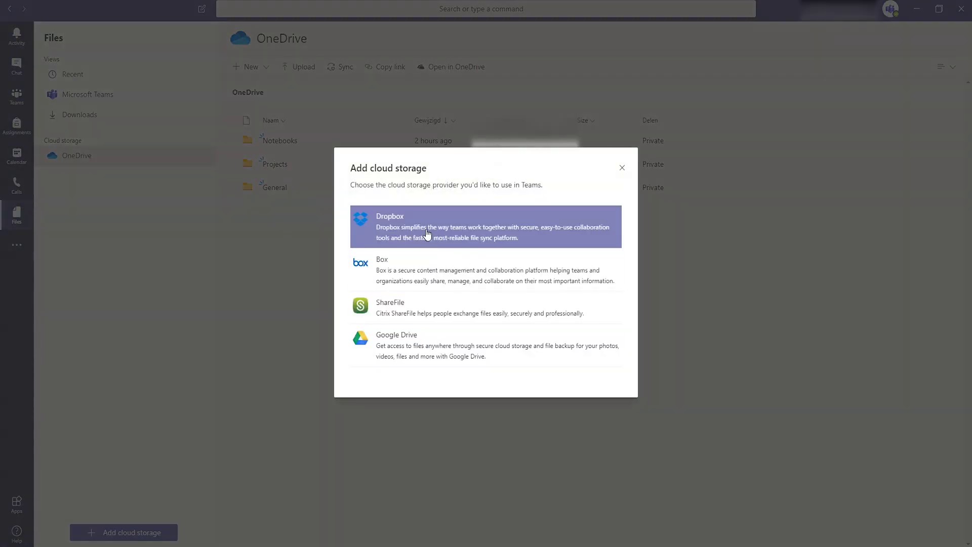